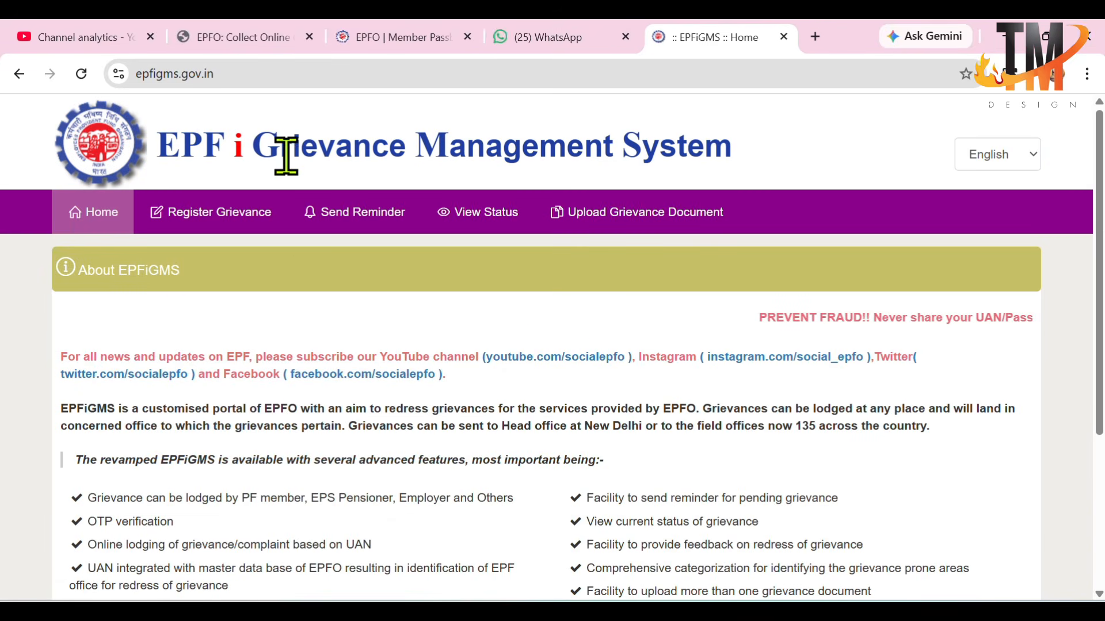
Step: Switch the portal's language to Hindi and back to English
left_click(1004, 167)
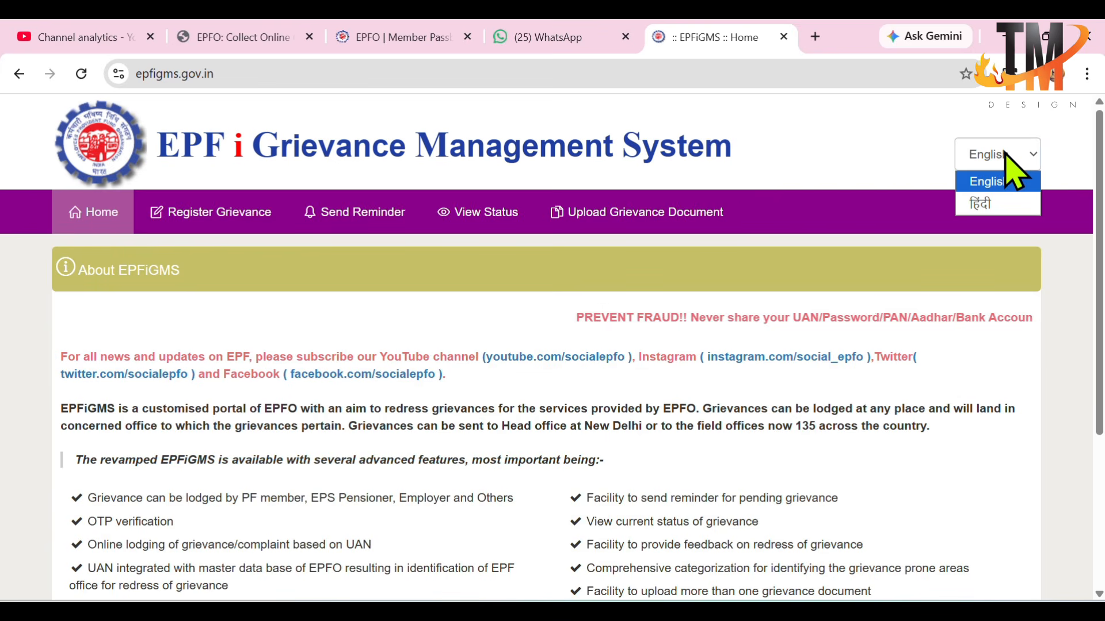
left_click(1004, 203)
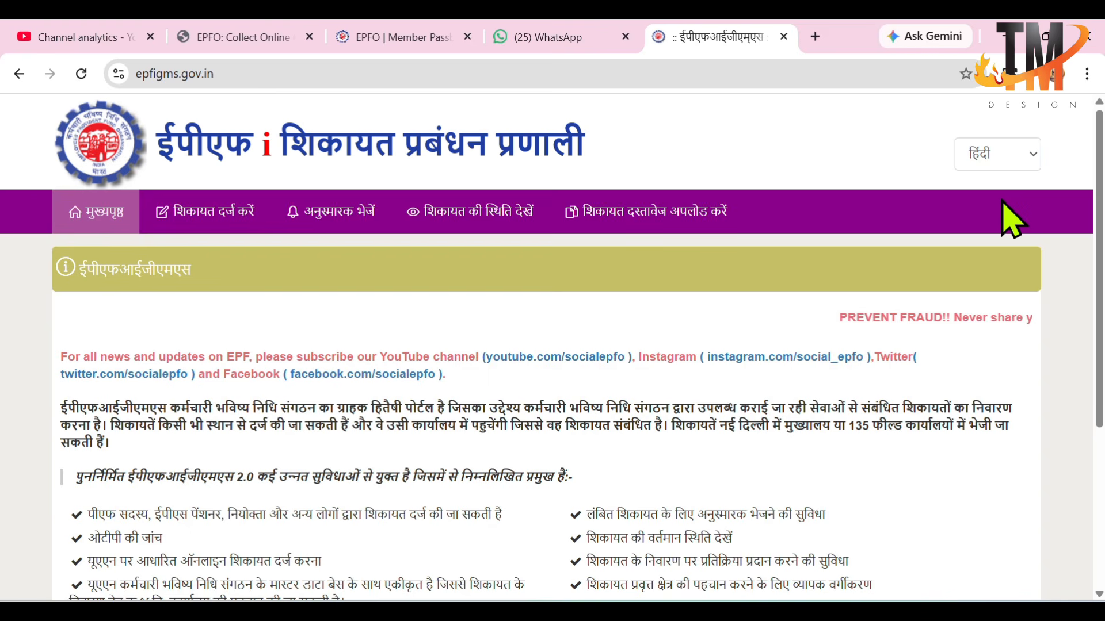
left_click(1013, 152)
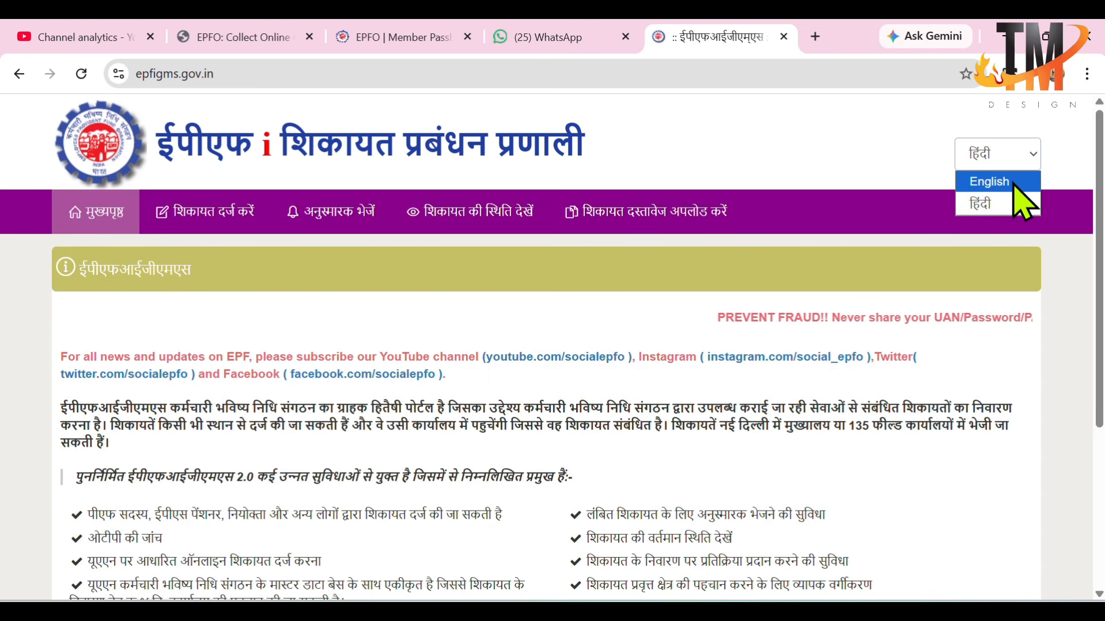
left_click(1014, 183)
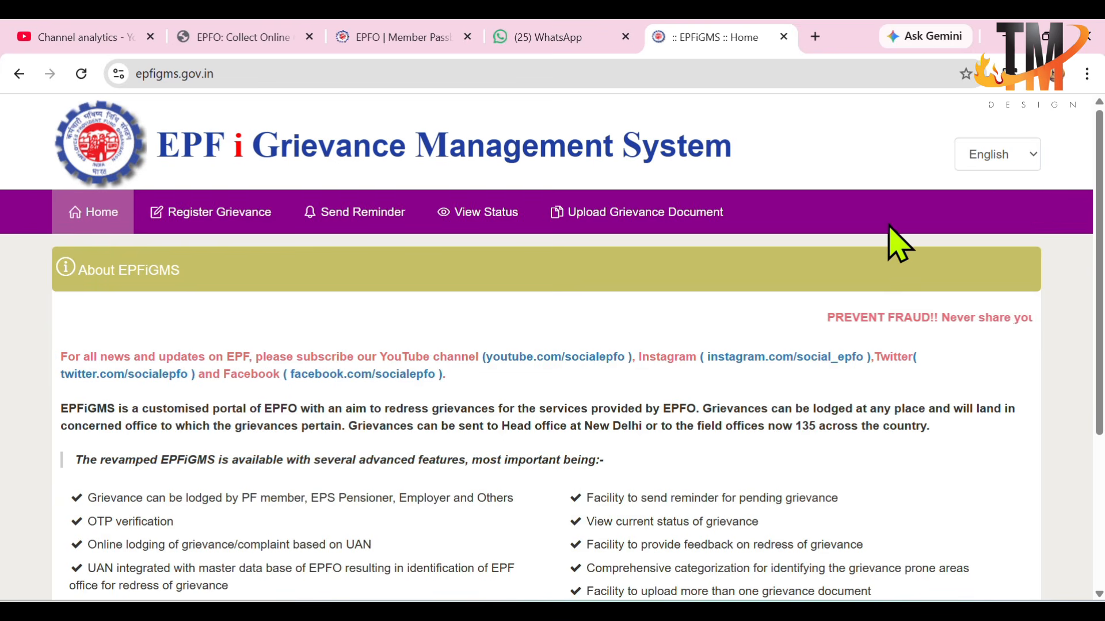
Step: Start registering a grievance with the status PF Member and answer No to having a claim-ID
left_click(225, 225)
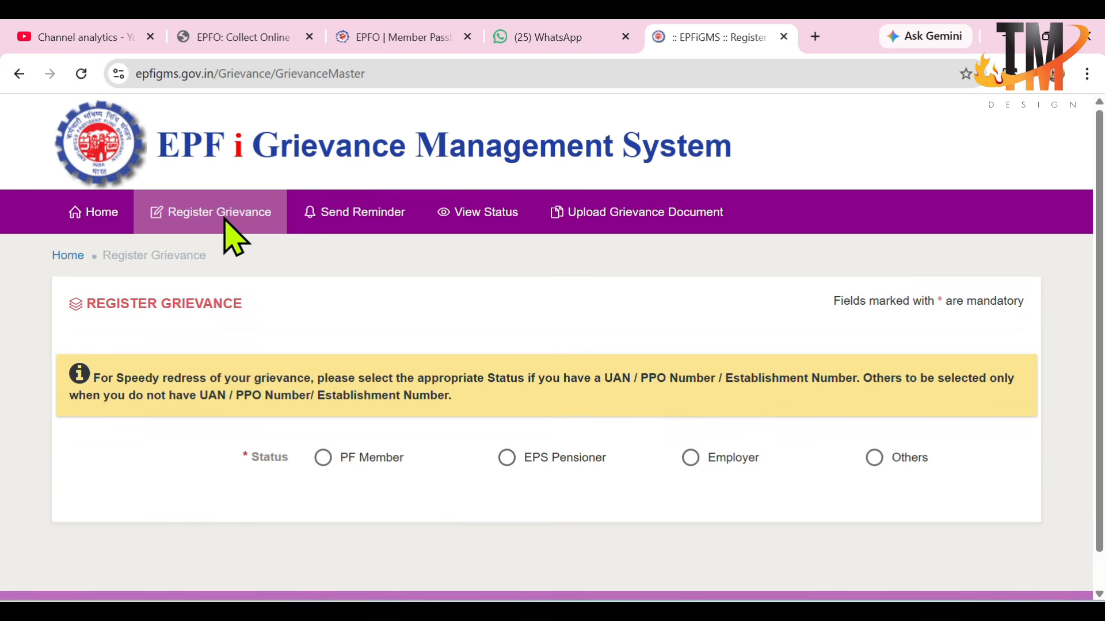
left_click(324, 458)
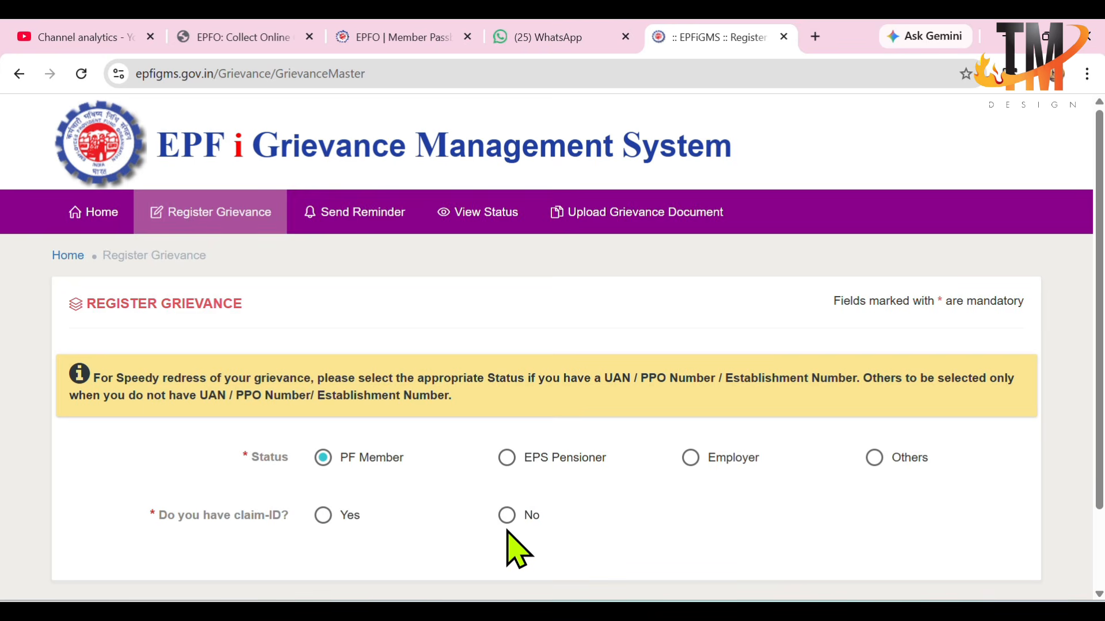
left_click(507, 516)
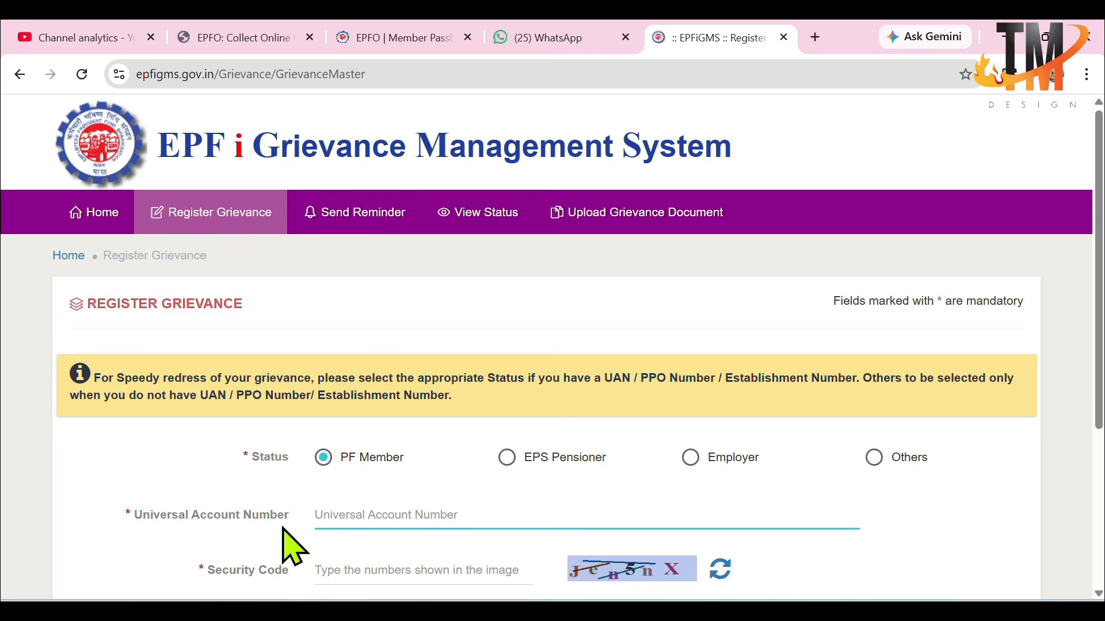
Step: Enter the member's Universal Account Number and the security code from the image, and retrieve the UAN details
left_click(365, 527)
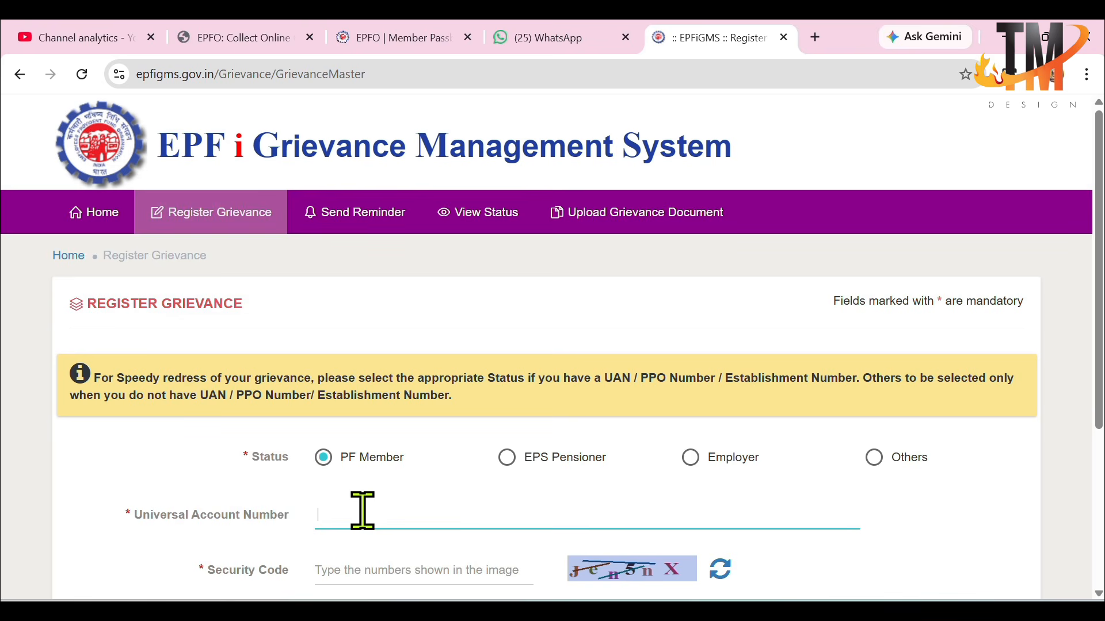
key("BackSpace")
type("10")
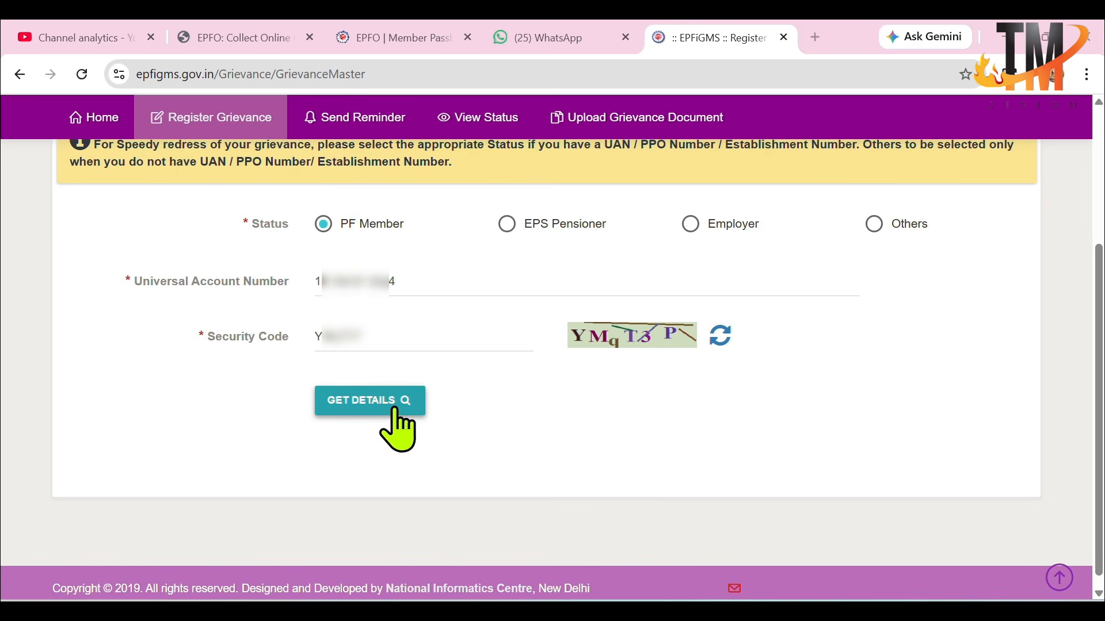
left_click(367, 403)
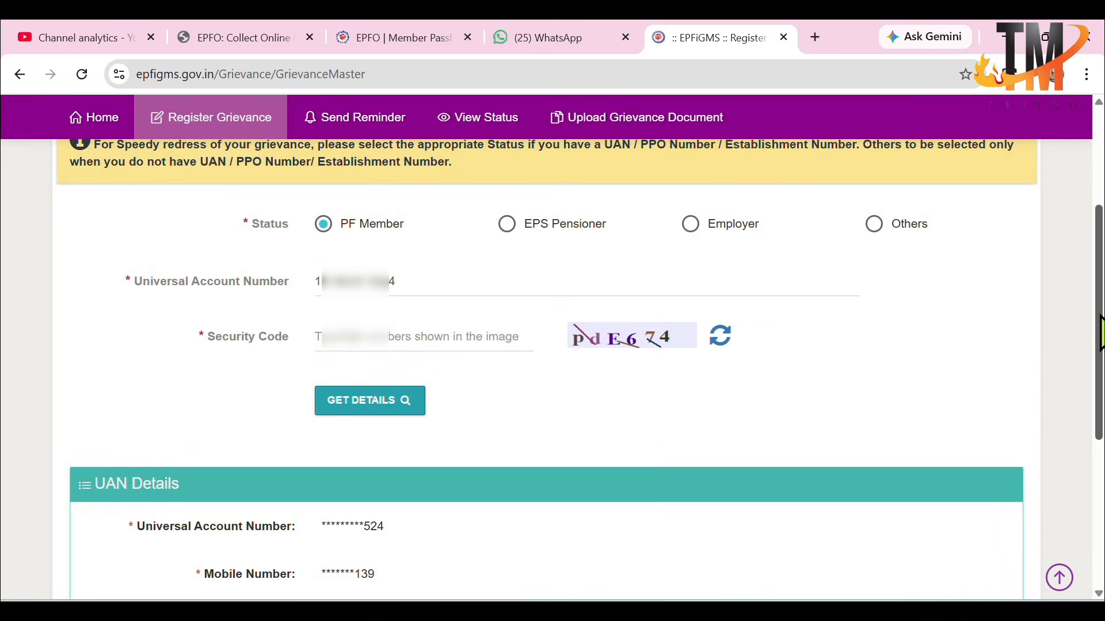
Step: Request an OTP for the registered mobile number, enter the received OTP and complete the verification
scroll(439, 345, "down", 4)
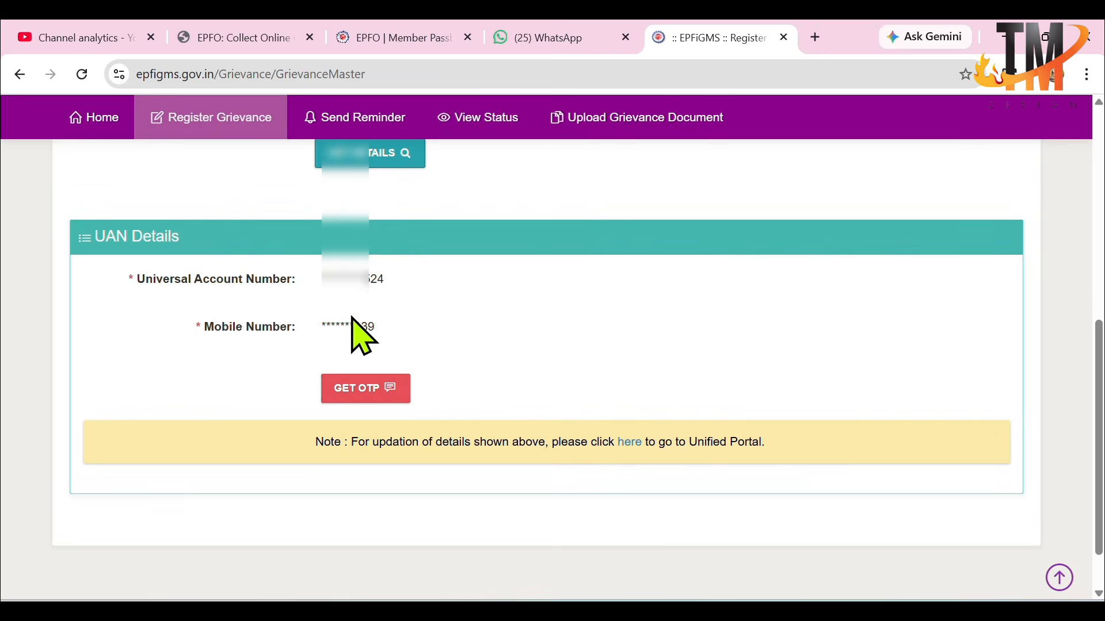
left_click(362, 397)
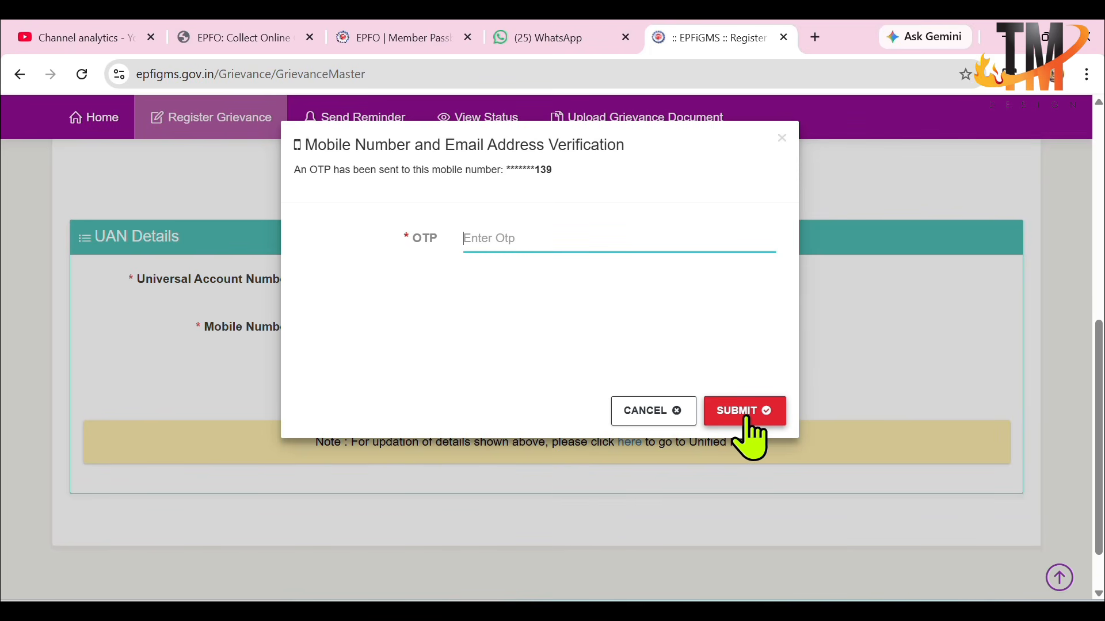
type("•••••")
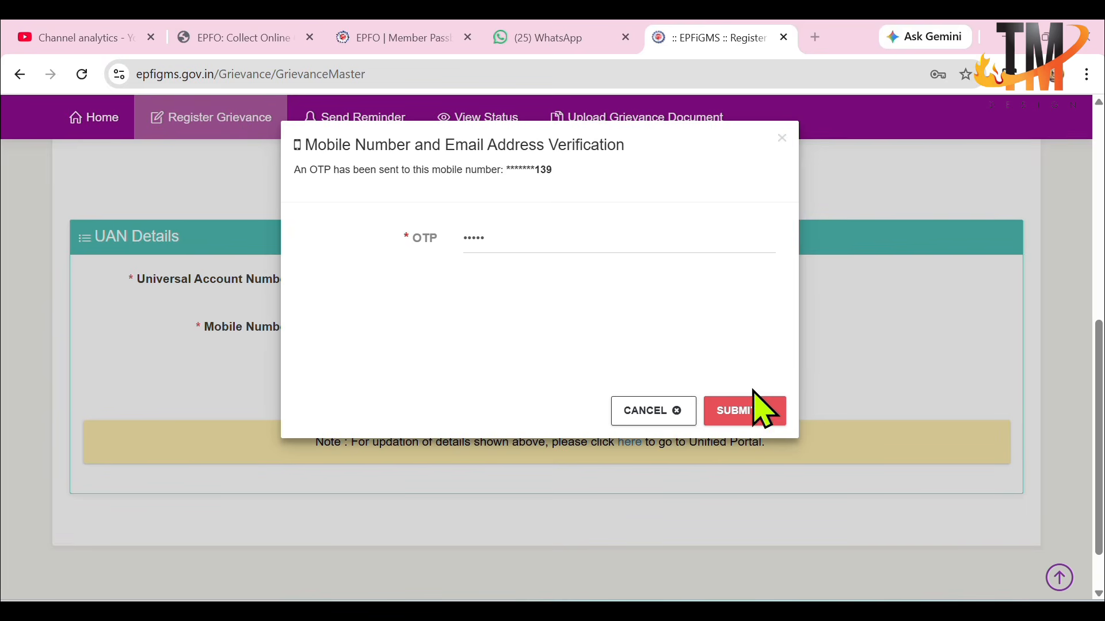
left_click(754, 420)
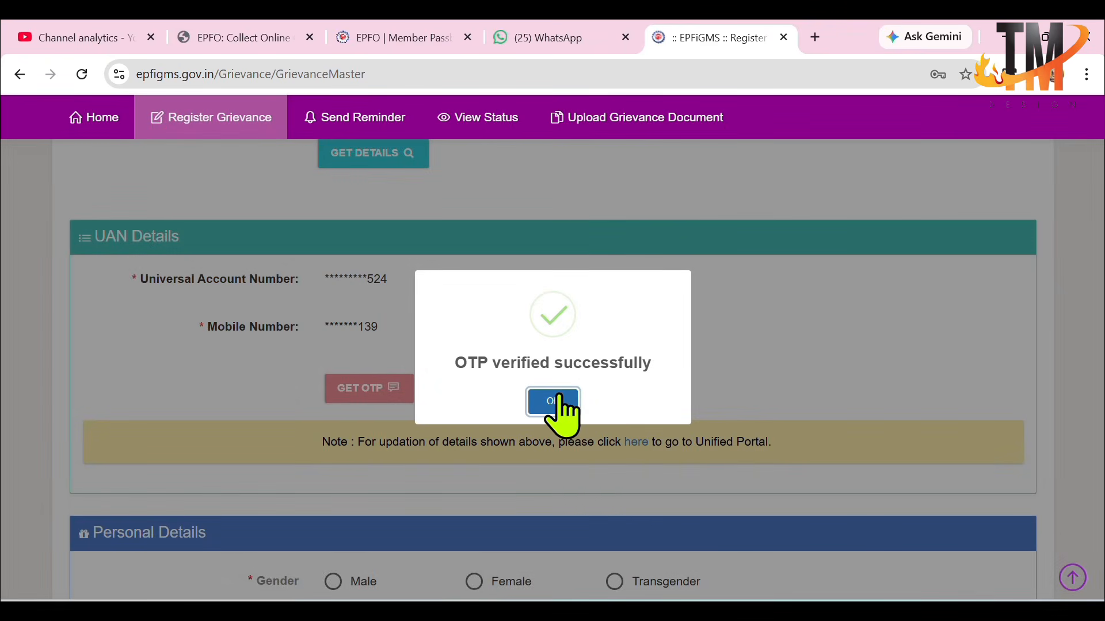
left_click(558, 400)
Step: Fill in the personal details with gender Male, country India and state Bihar
scroll(569, 410, "down", 5)
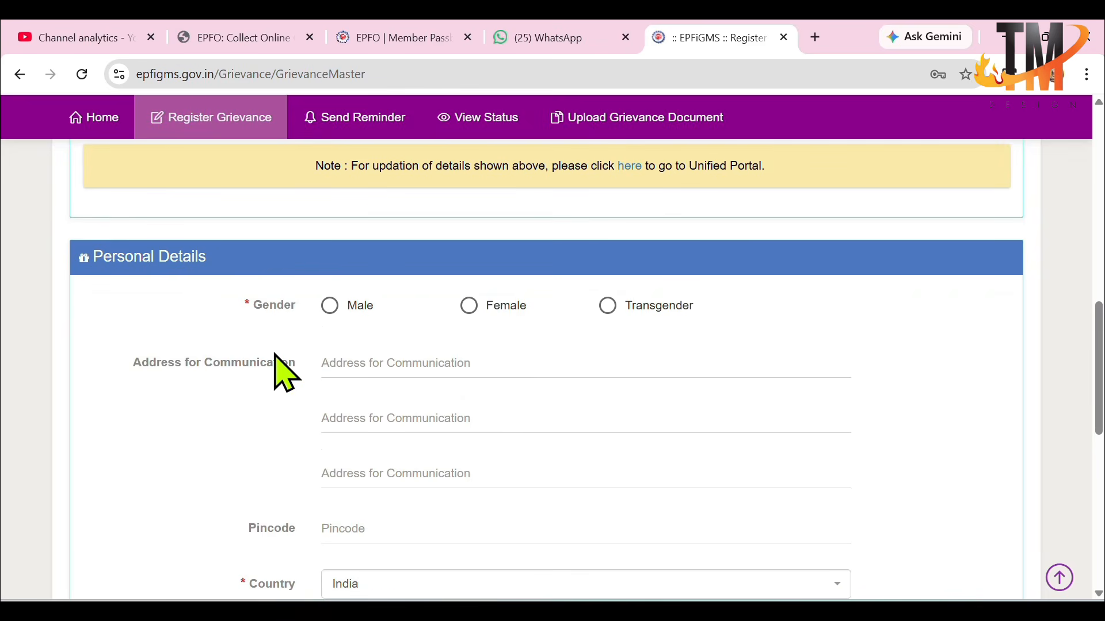
left_click(327, 315)
scroll(235, 426, "down", 3)
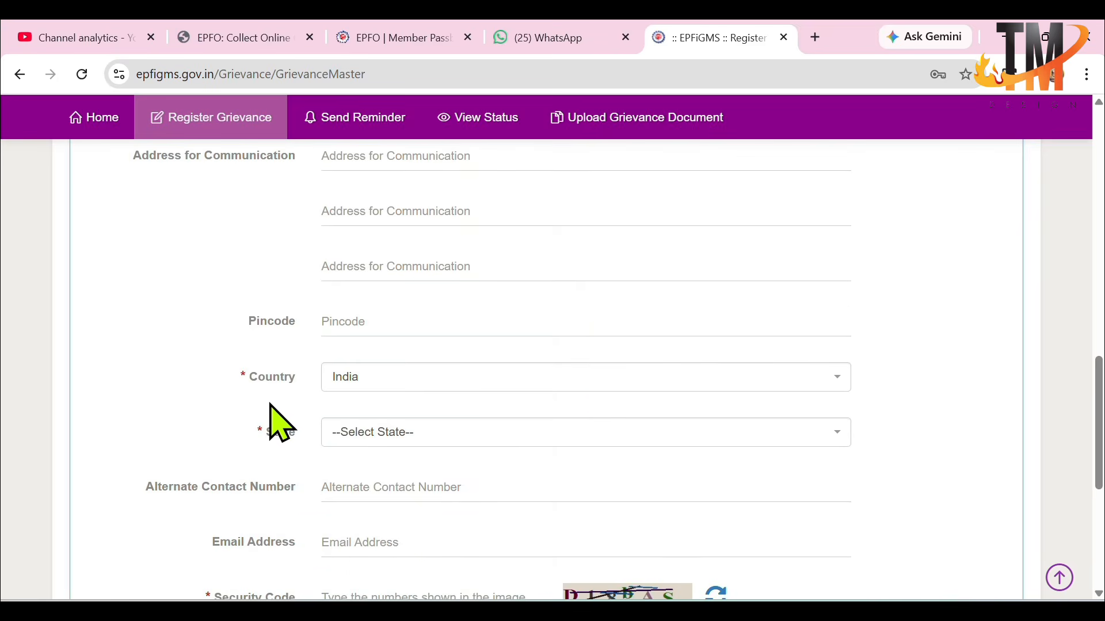
left_click(406, 380)
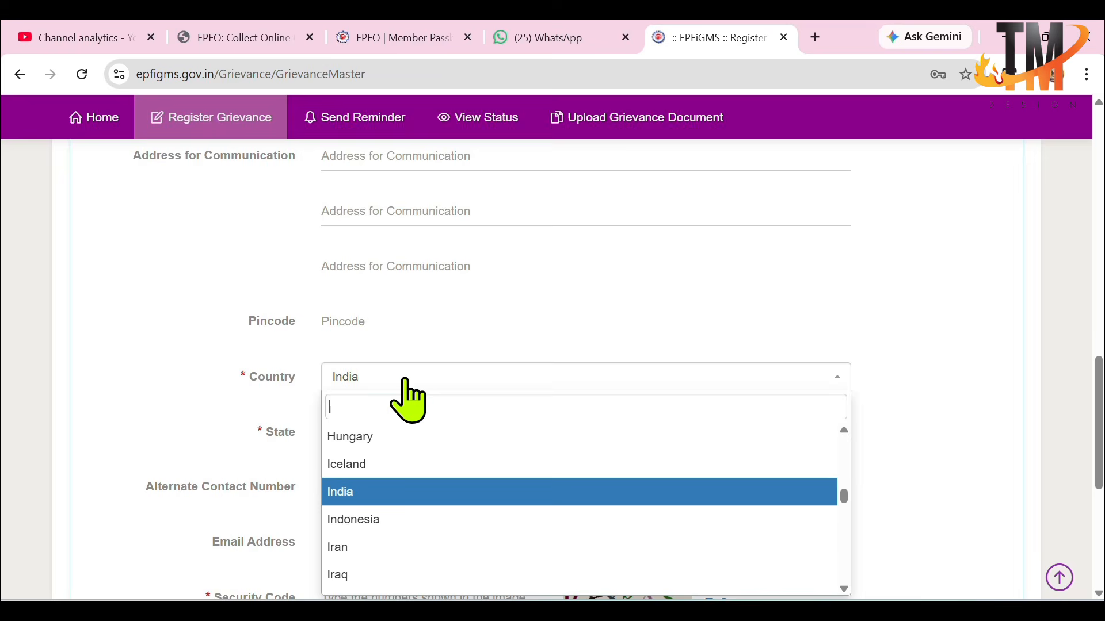
left_click(384, 493)
left_click(438, 443)
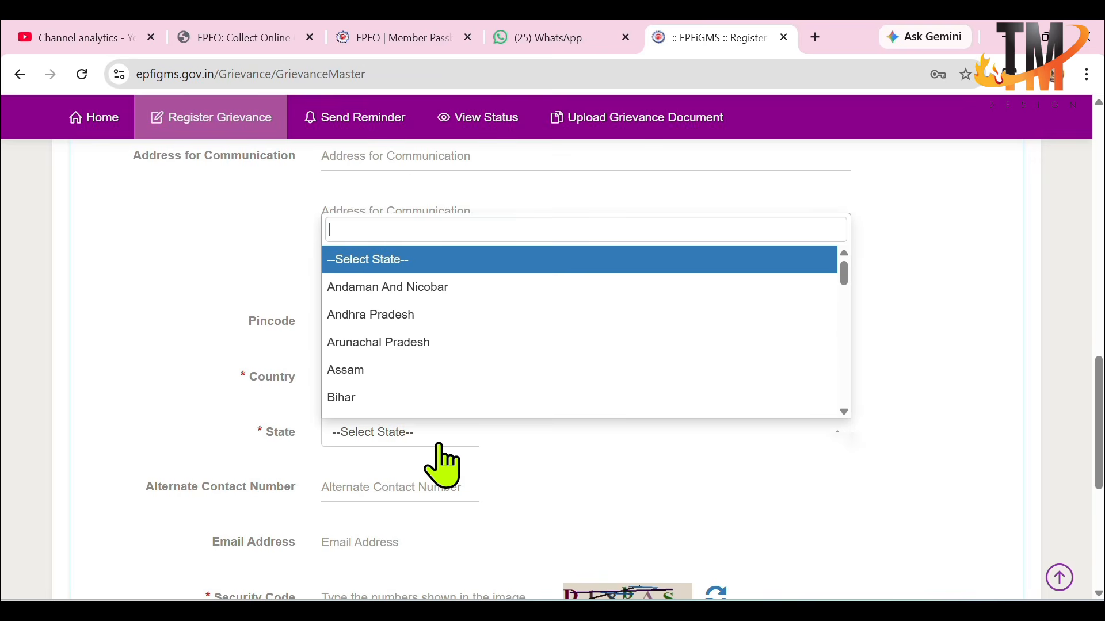
left_click(395, 399)
Step: Enter the security code shown in the image below the personal details
scroll(426, 397, "down", 3)
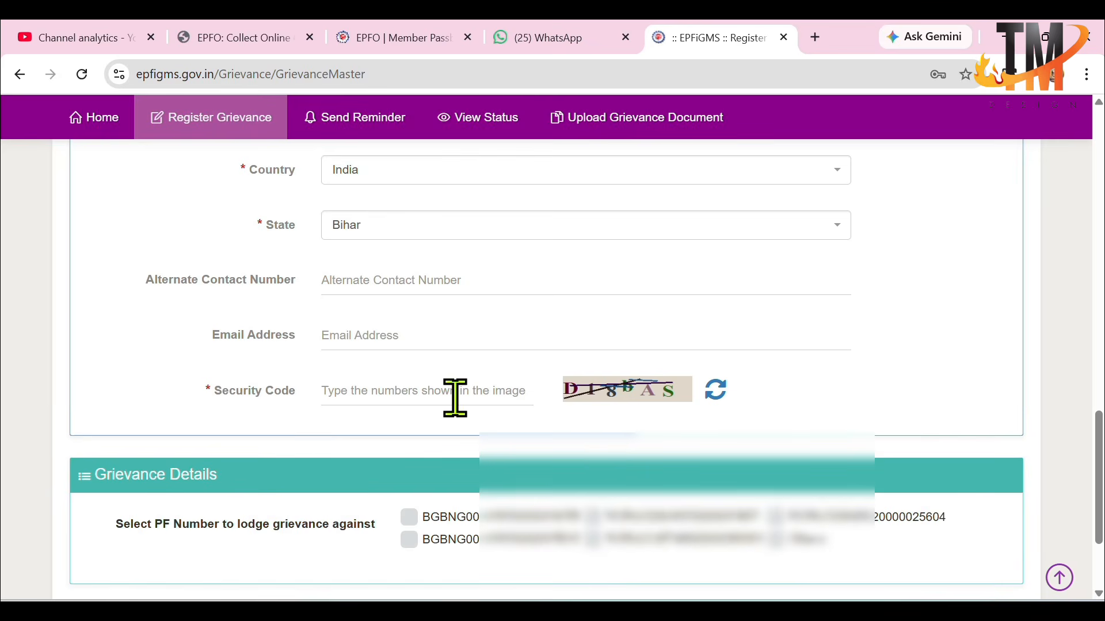
left_click(439, 395)
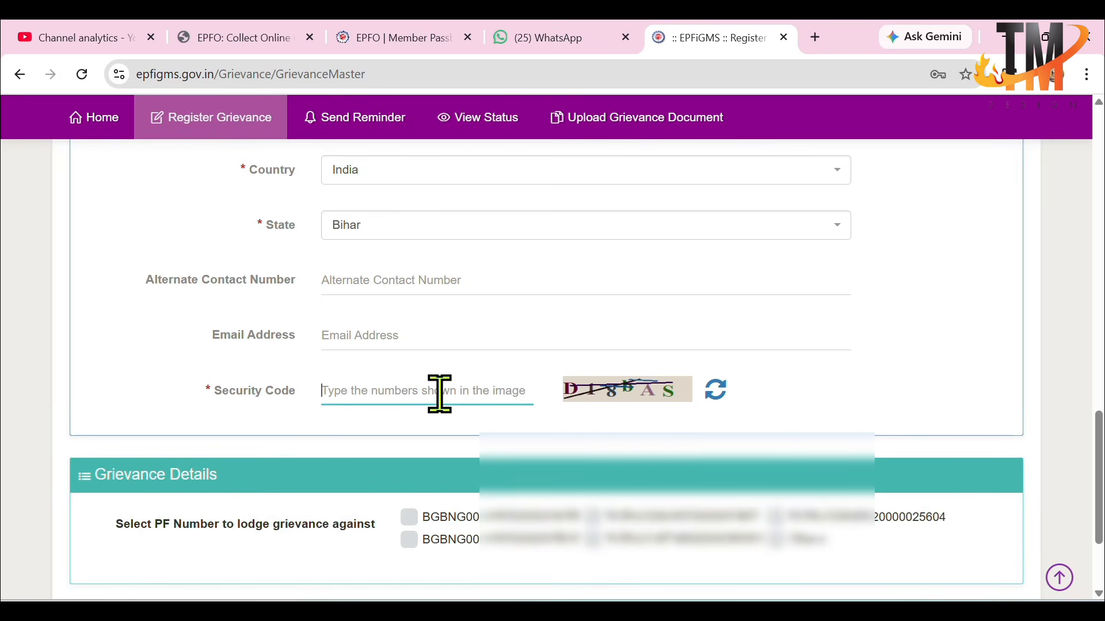
type("D1")
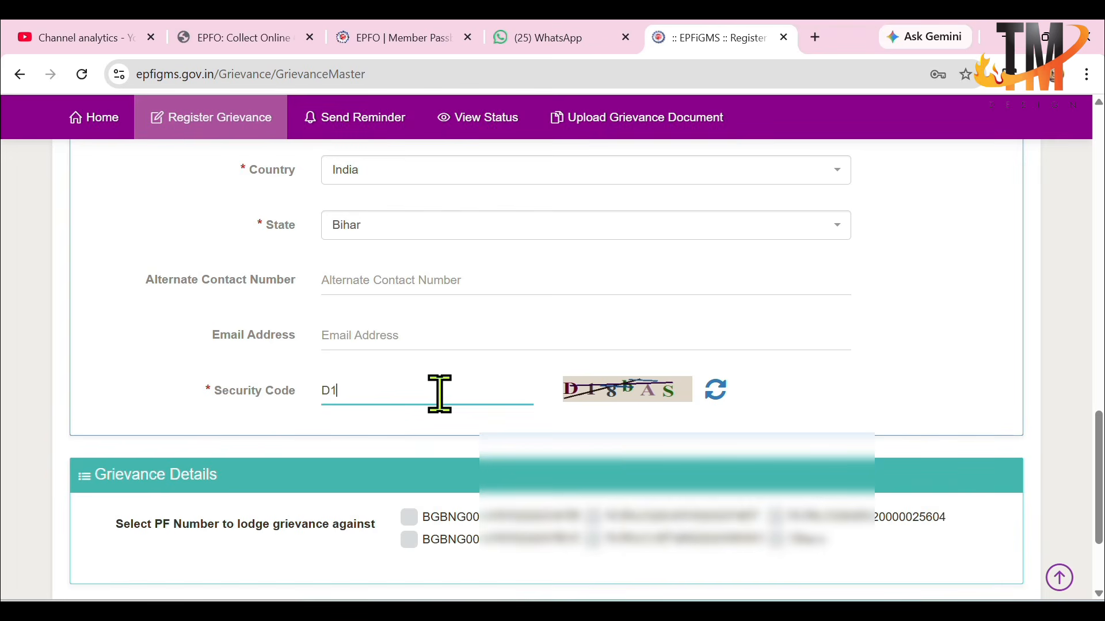
type("8bAS")
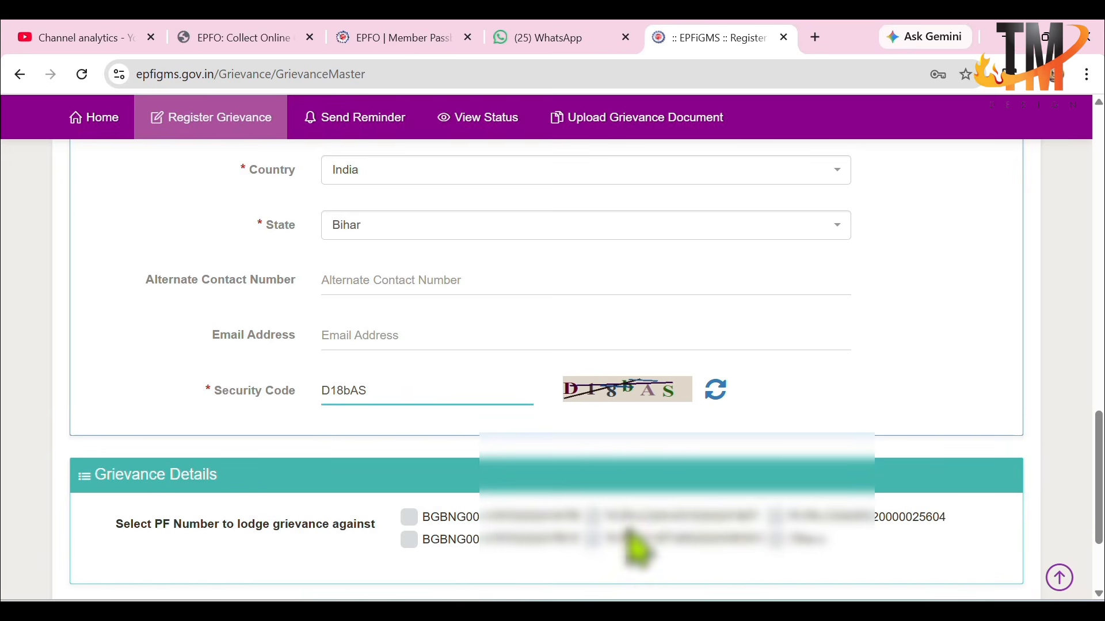
Step: Select a PF number to lodge against, relating the grievance to P.F. Office with the category "Amount not credited in Bank Account after claim settlement."
left_click(772, 518)
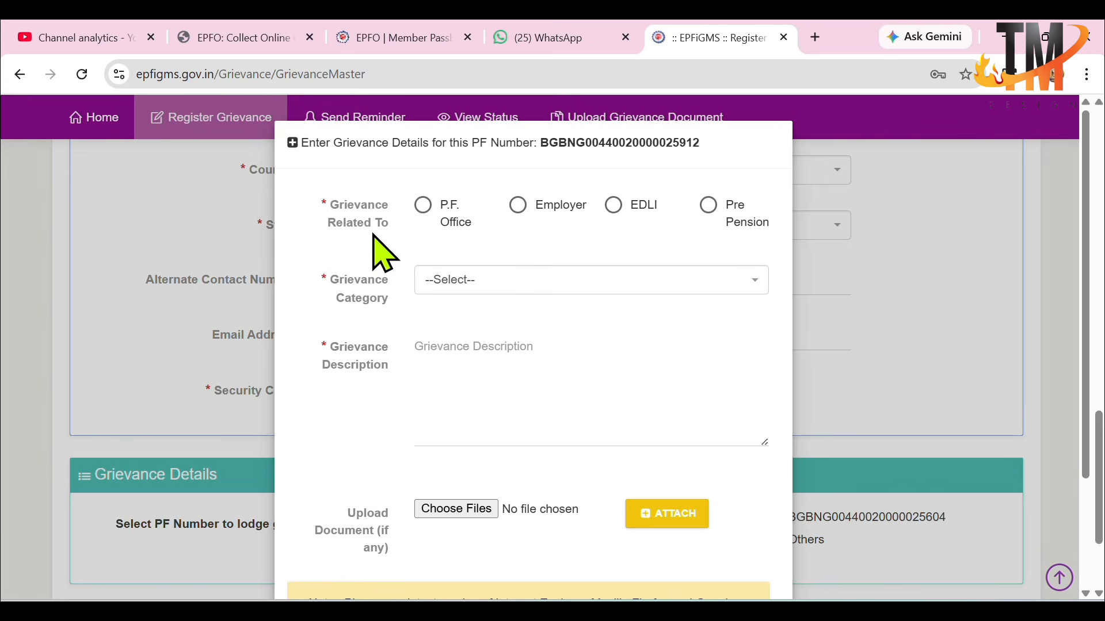
left_click(424, 206)
left_click(481, 287)
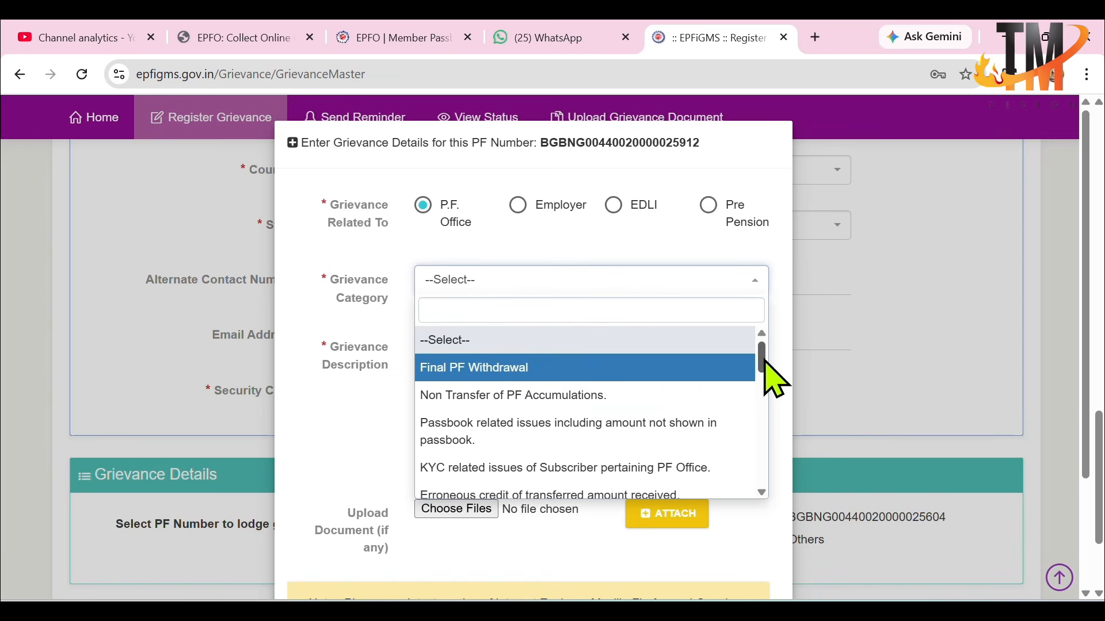
scroll(533, 455, "down", 4)
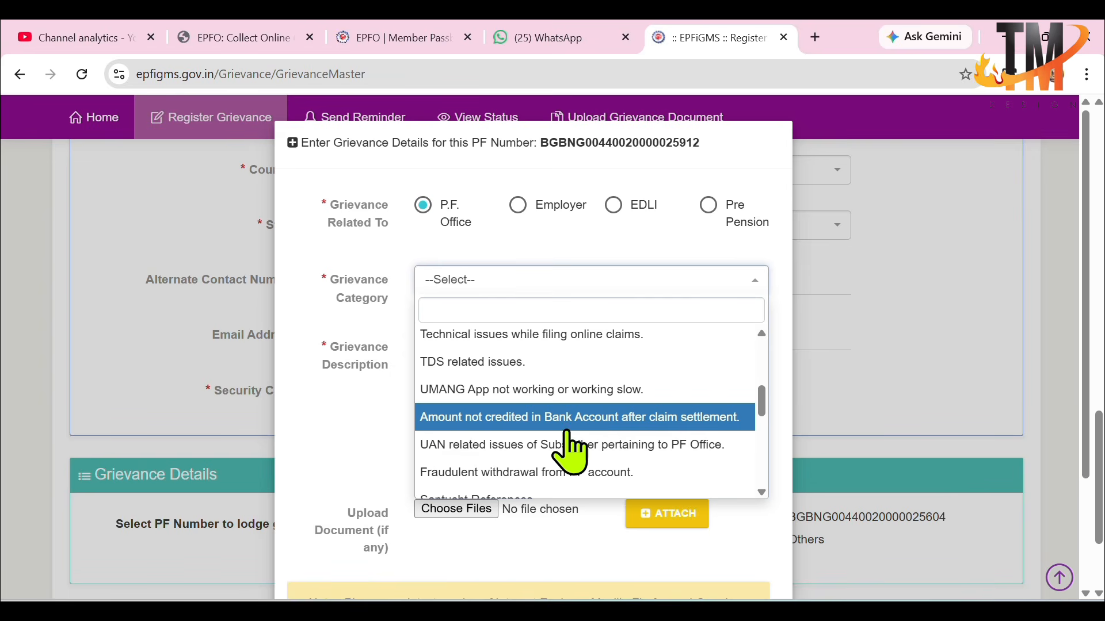
left_click(579, 418)
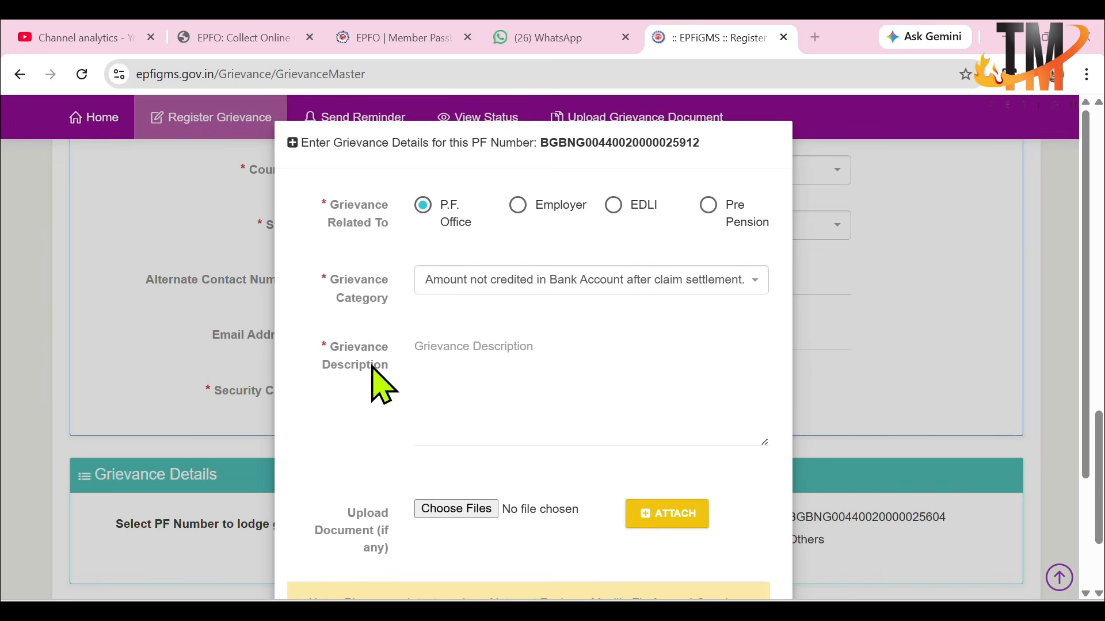
Step: Paste a grievance description about the settled PF claim not being credited, and remove the placeholder lines for UAN, claim ID, date and bank account
left_click(437, 354)
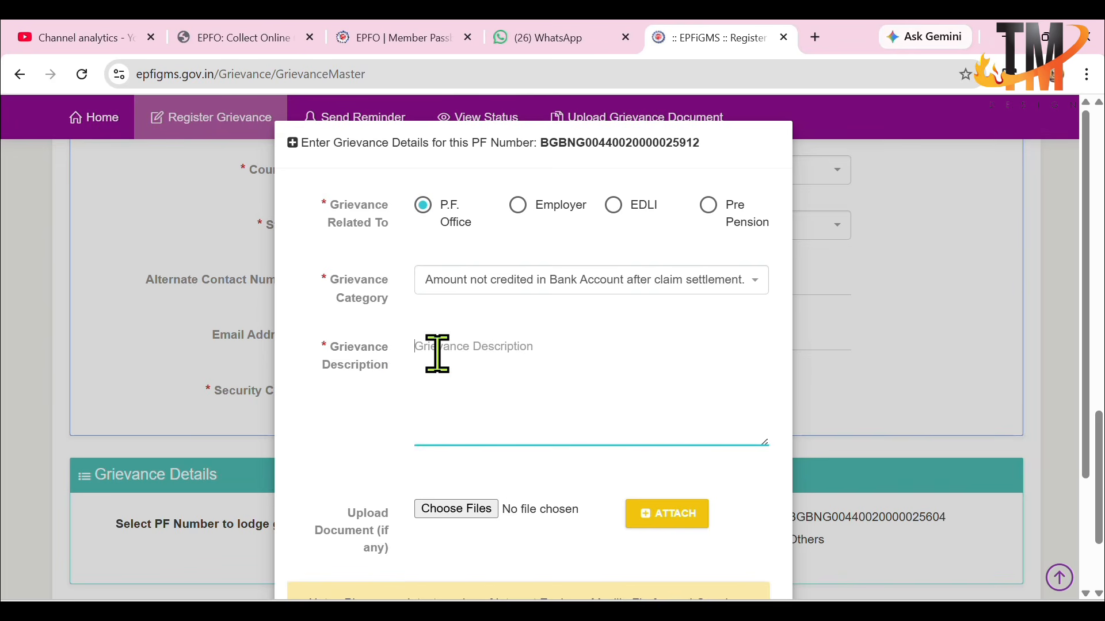
key("ctrl+v")
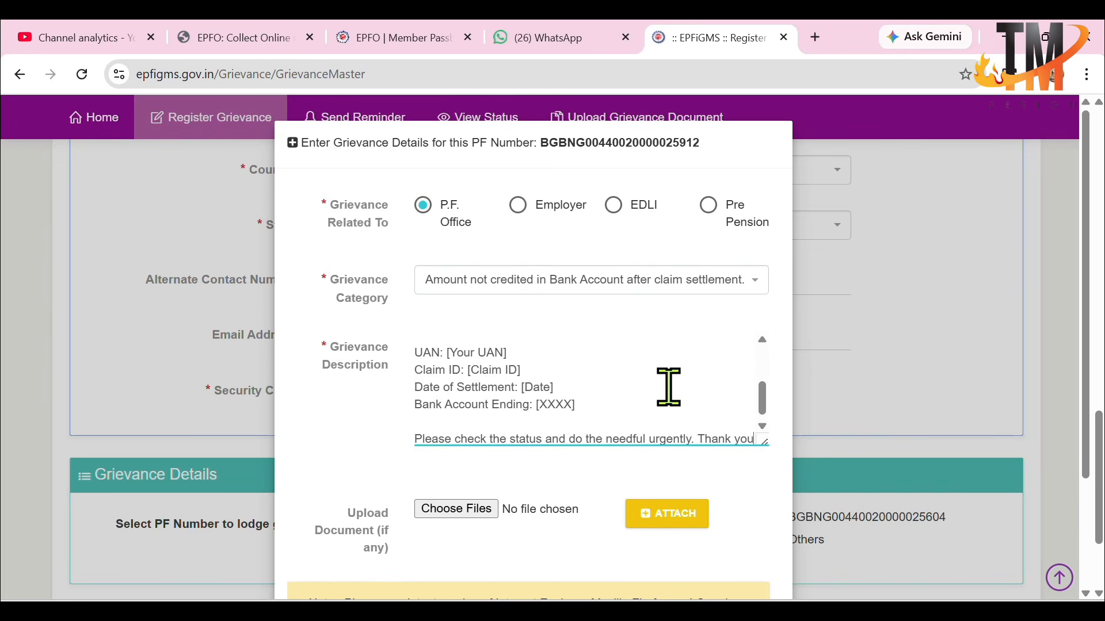
left_click_drag(763, 404, 735, 359)
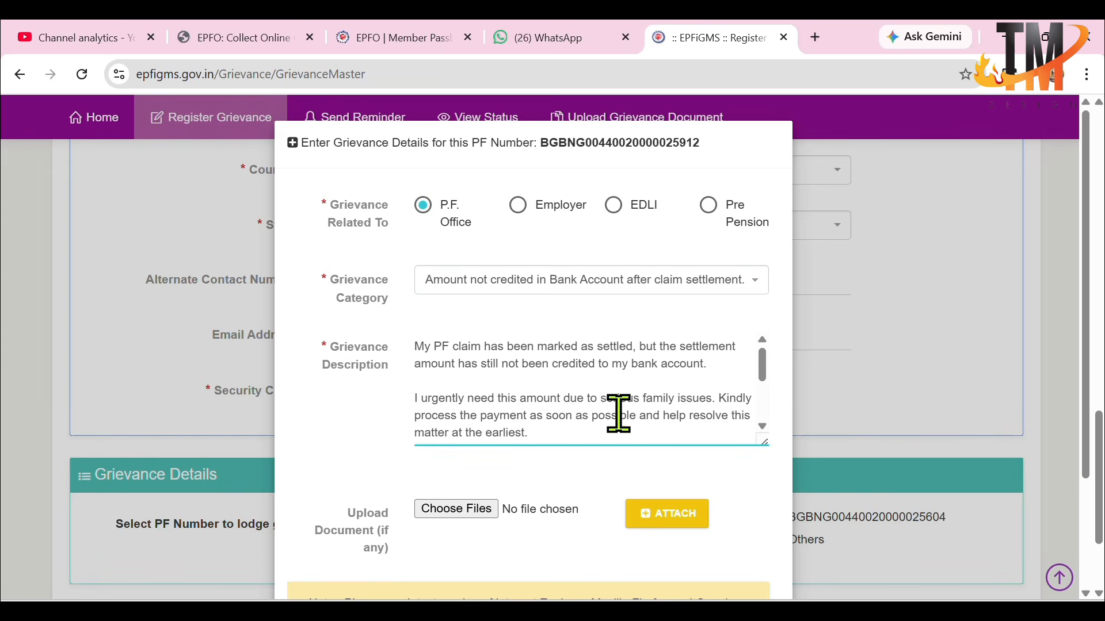
left_click(762, 425)
left_click(762, 425)
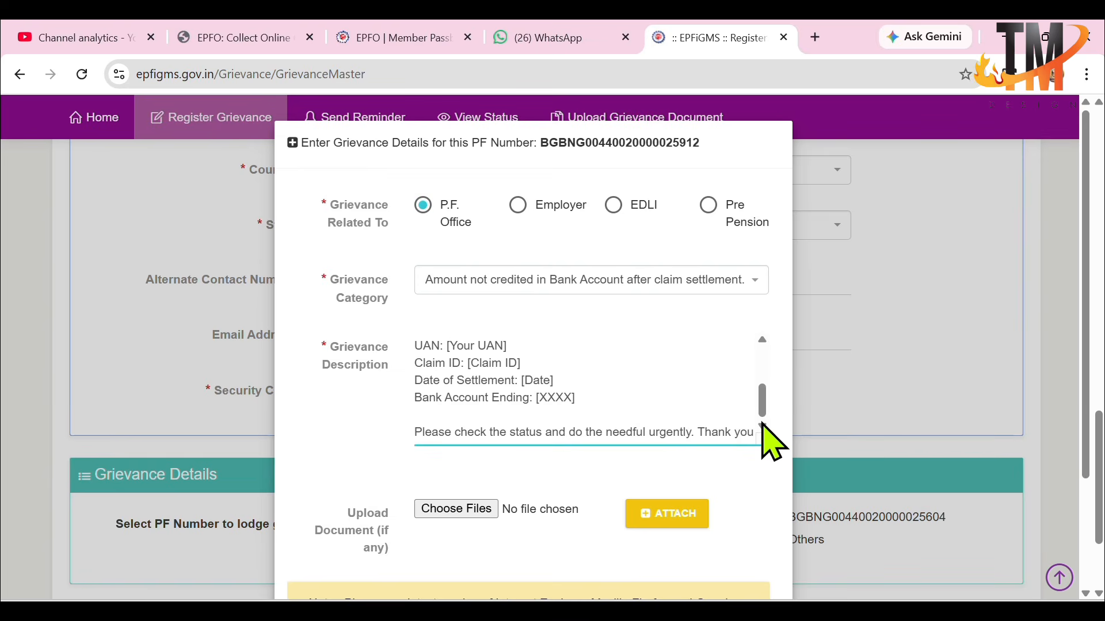
mouse_move(762, 415)
left_mouse_down()
mouse_move(763, 390)
mouse_move(764, 417)
left_mouse_up()
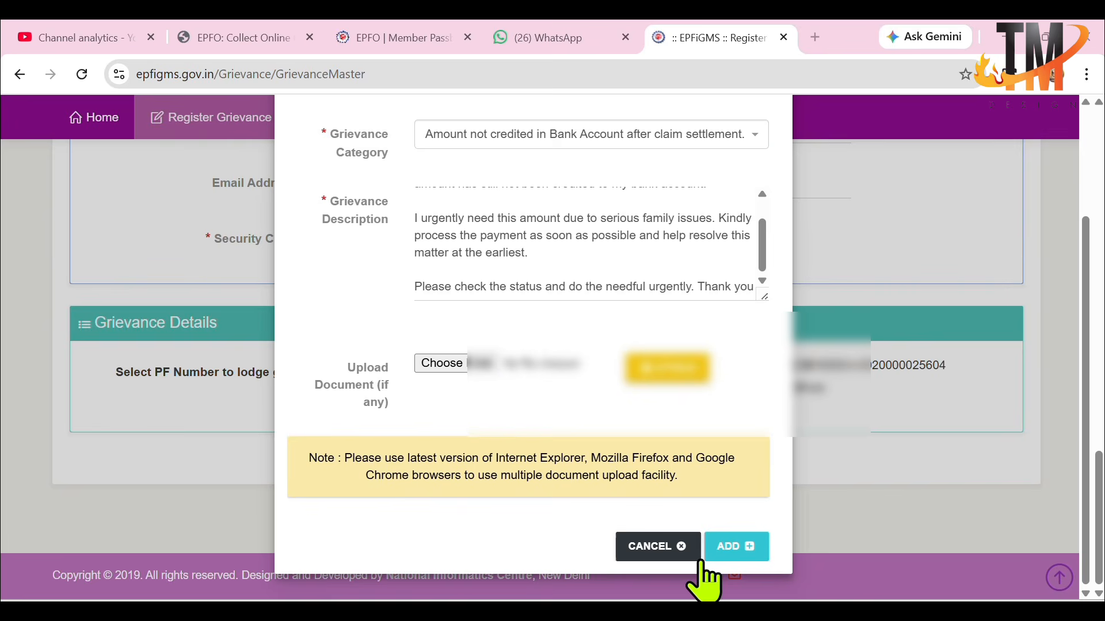
Step: Add the grievance to the selected PF number and submit the registration, declining to save the password
left_click(740, 549)
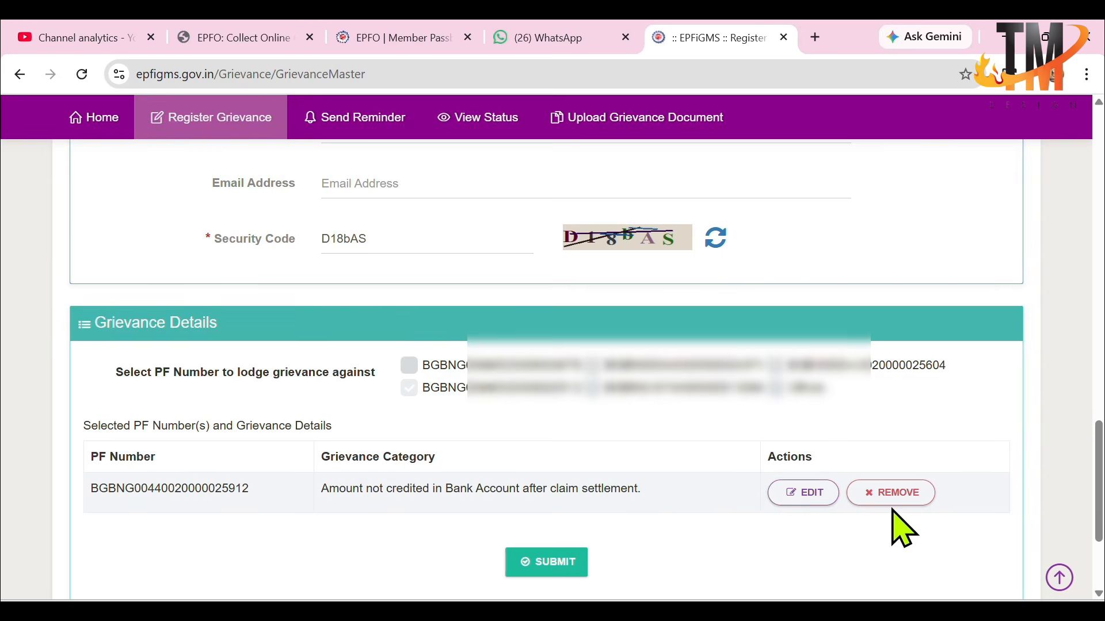
left_click(550, 561)
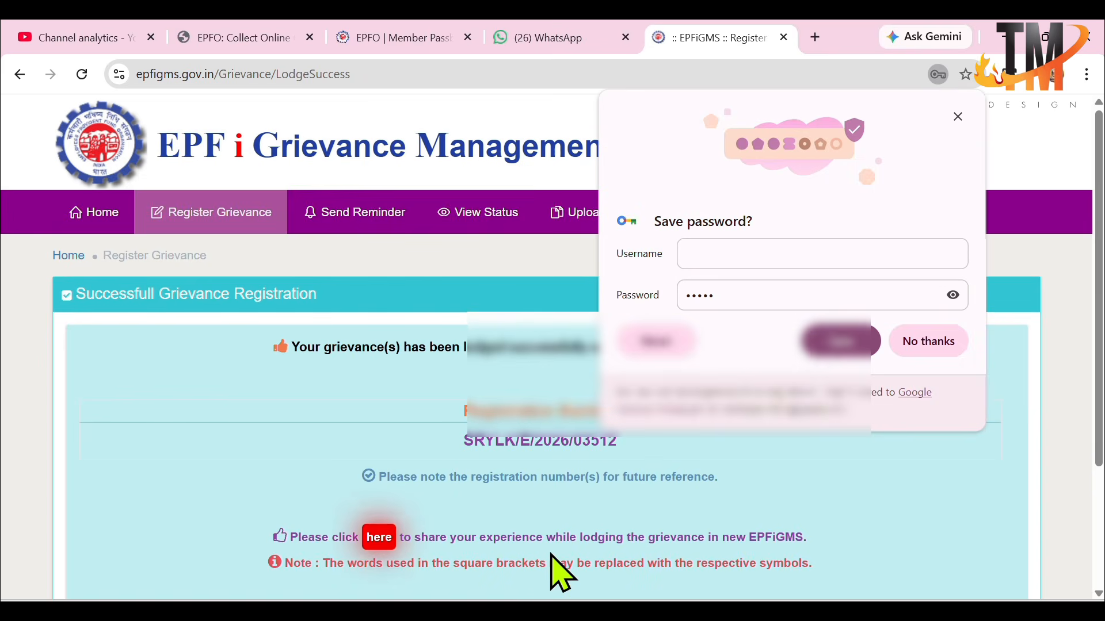
left_click(930, 345)
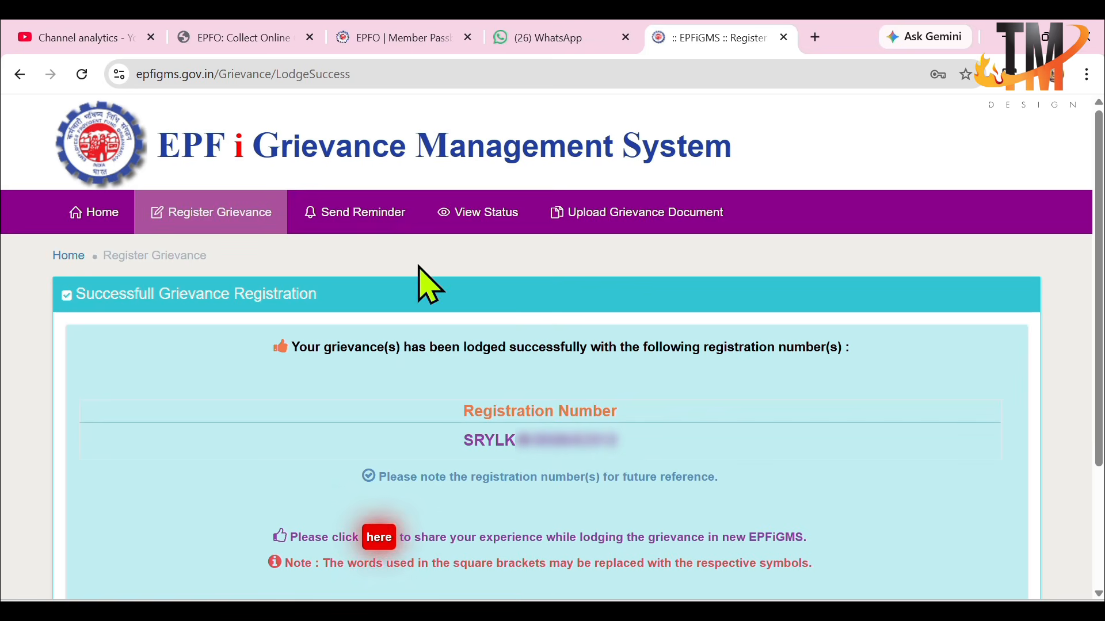
Step: Follow the experience feedback link, switch to the View Status form instead, and examine the fields it requires
left_click(373, 542)
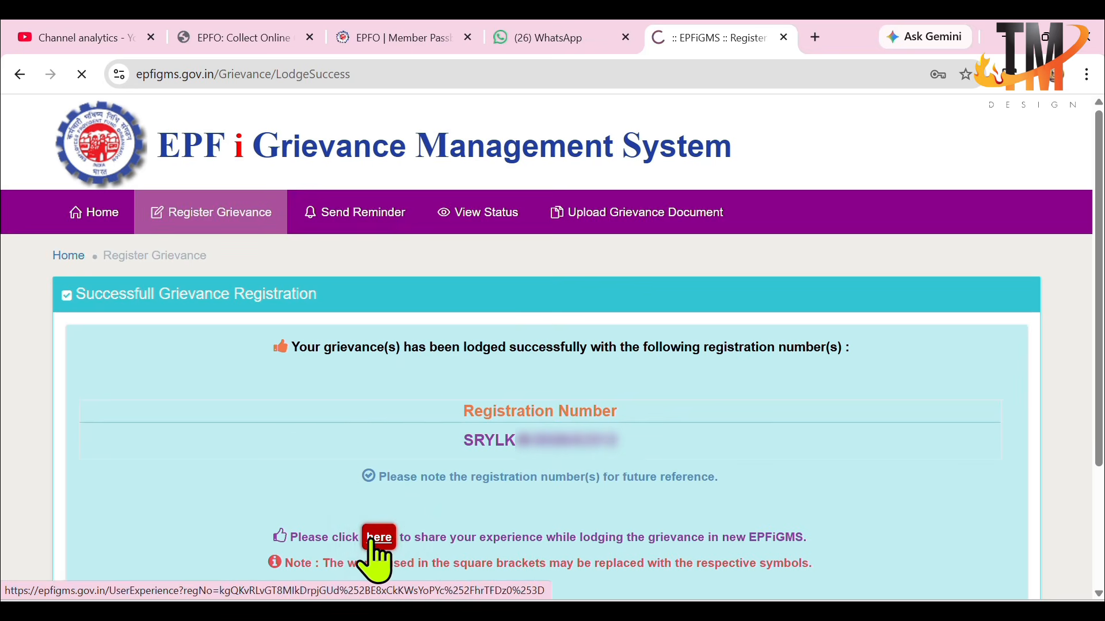
left_click(474, 212)
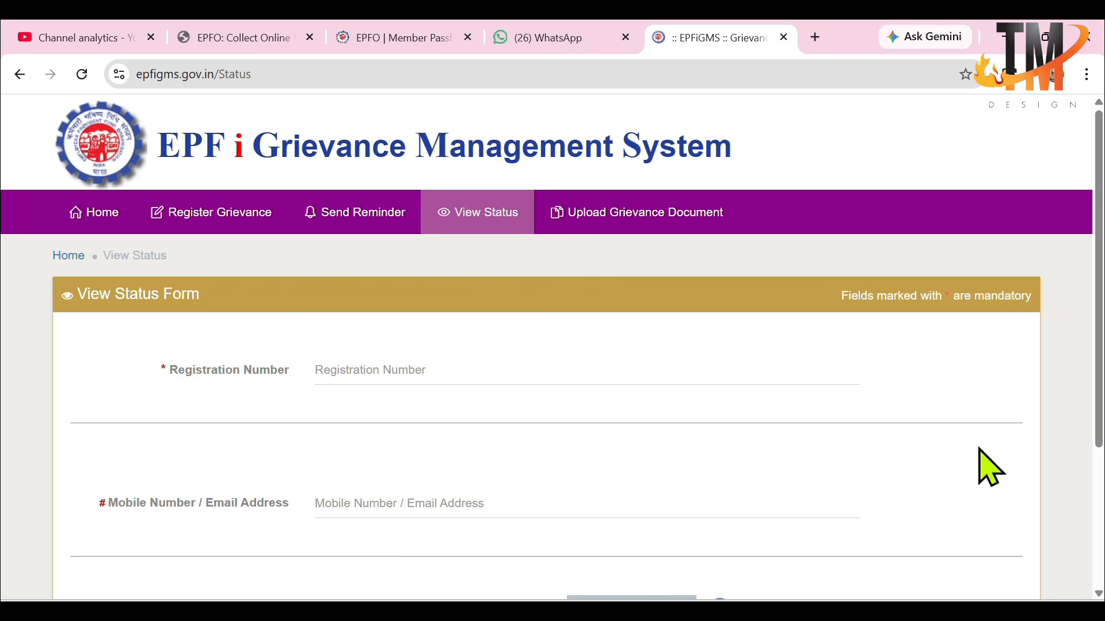
scroll(1098, 346, "down", 3)
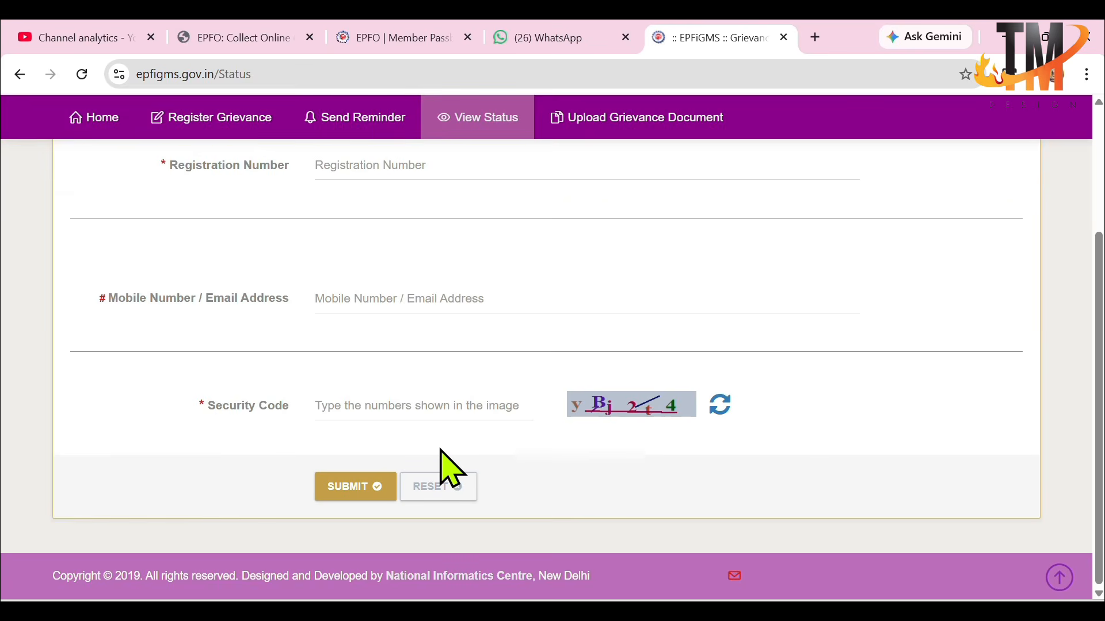